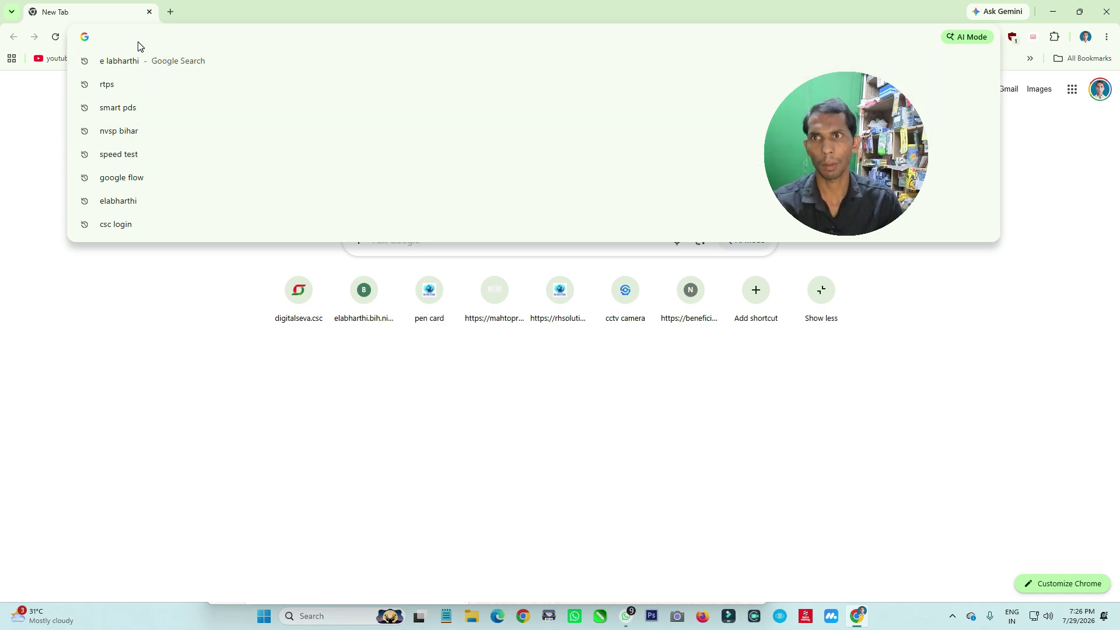
Run a Google search for 'e labharthi' from the address bar suggestion
{"action": "left_click", "coordinate": [143, 62]}
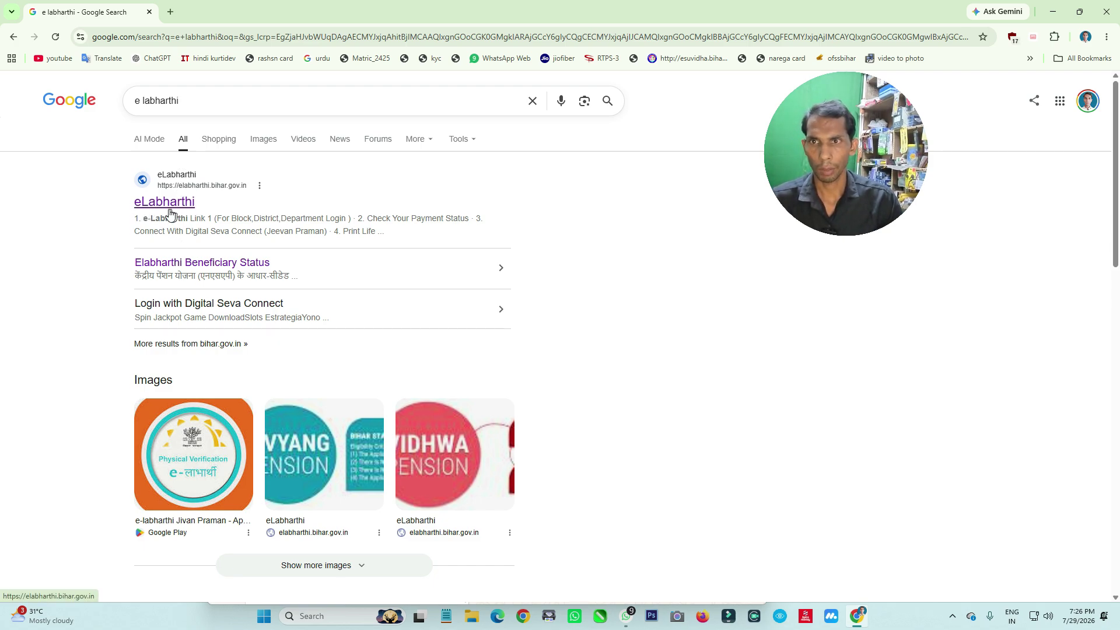
Open the official eLabharthi site and its Digital Seva Connect sign-in in a new tab
{"action": "left_click", "coordinate": [165, 204]}
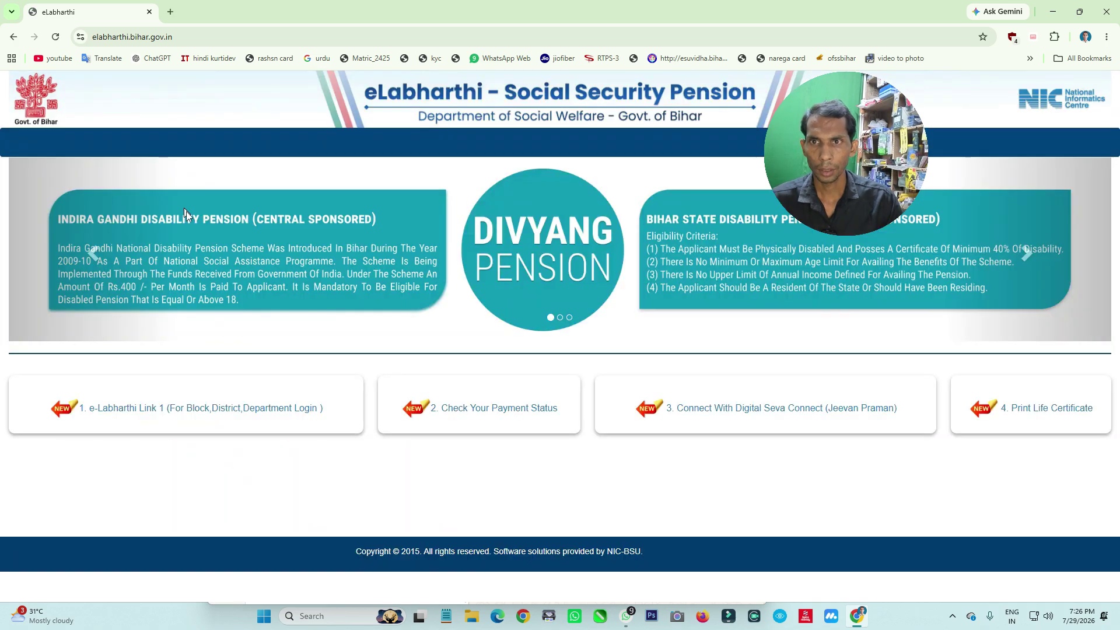
{"action": "left_click", "coordinate": [740, 409]}
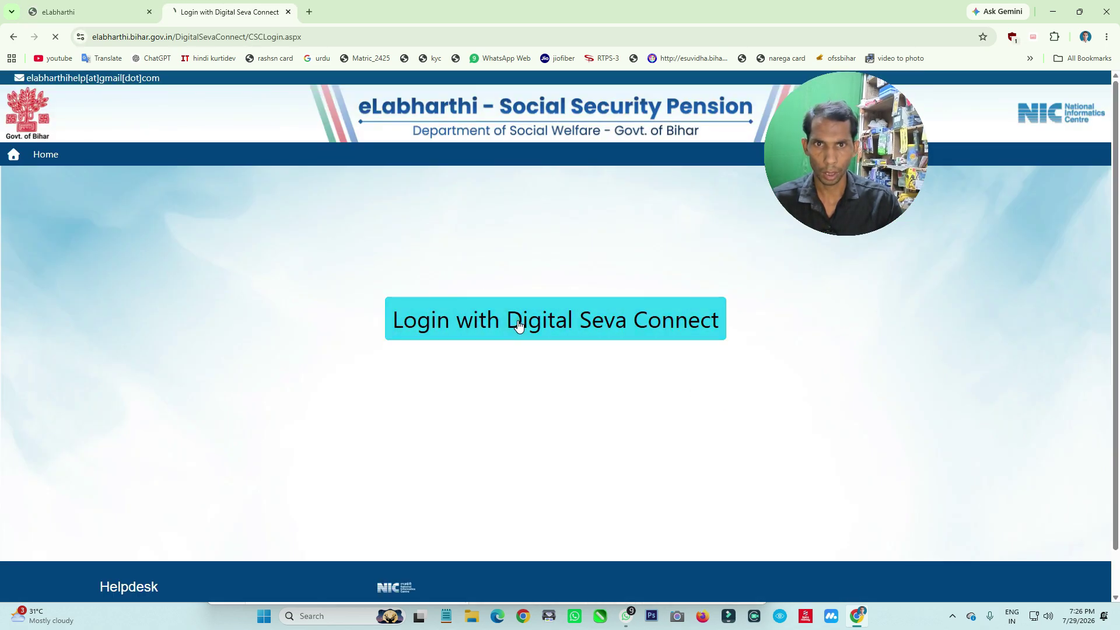
Log in to Digital Seva Connect with the saved CSC ID, account password and captcha
{"action": "left_click", "coordinate": [459, 308]}
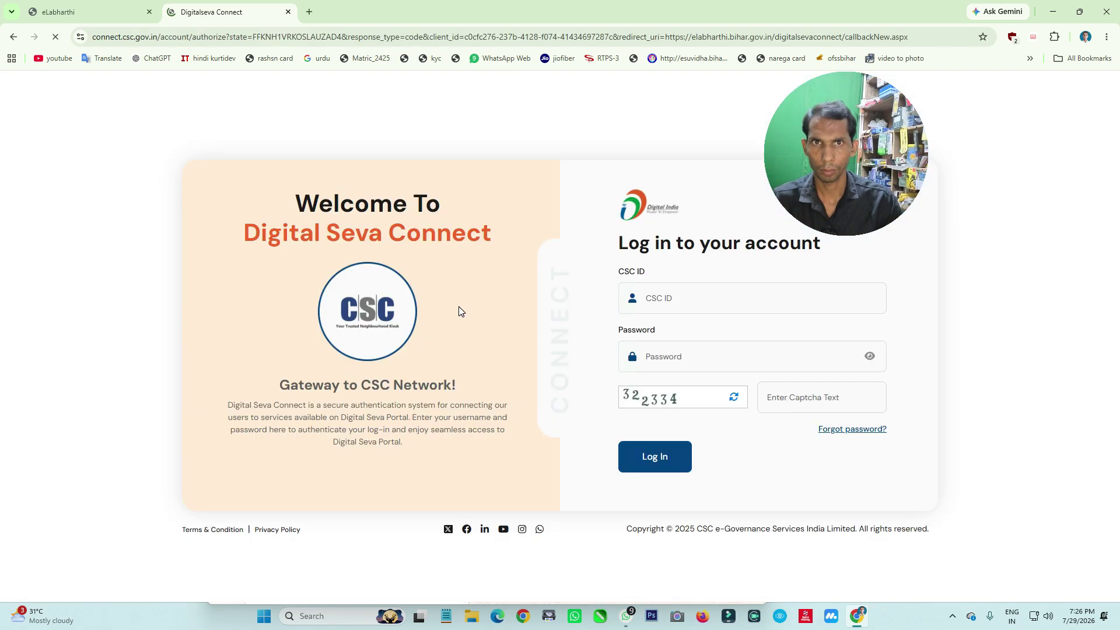
{"action": "left_click", "coordinate": [707, 299]}
{"action": "left_click", "coordinate": [707, 330]}
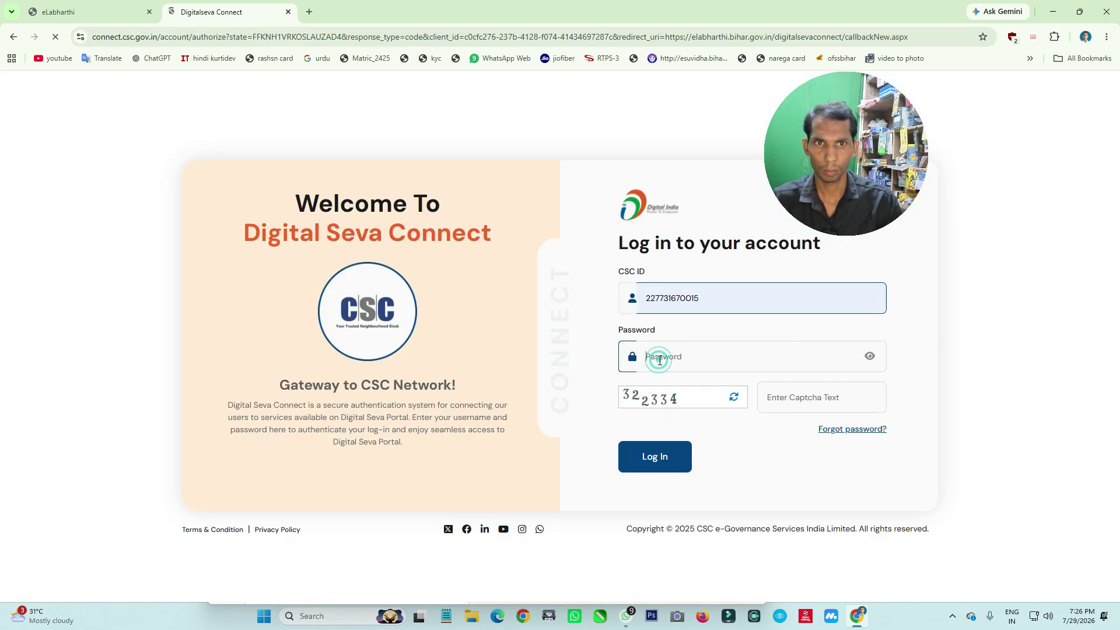
{"action": "left_click", "coordinate": [663, 358]}
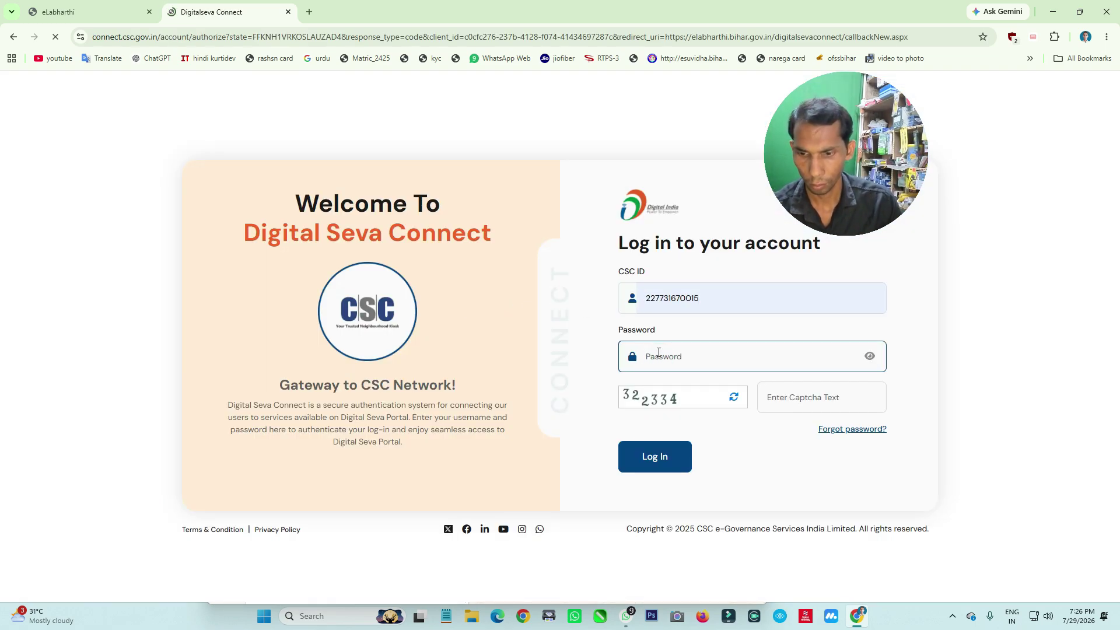
{"action": "type", "text": "*"}
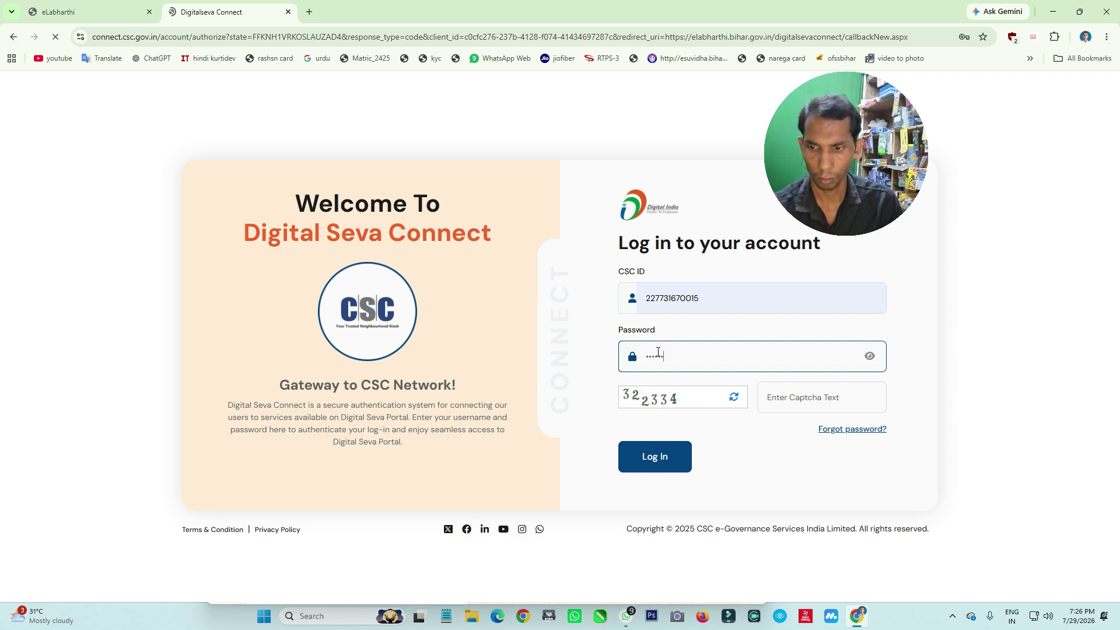
{"action": "left_click", "coordinate": [781, 392]}
{"action": "type", "text": "322334"}
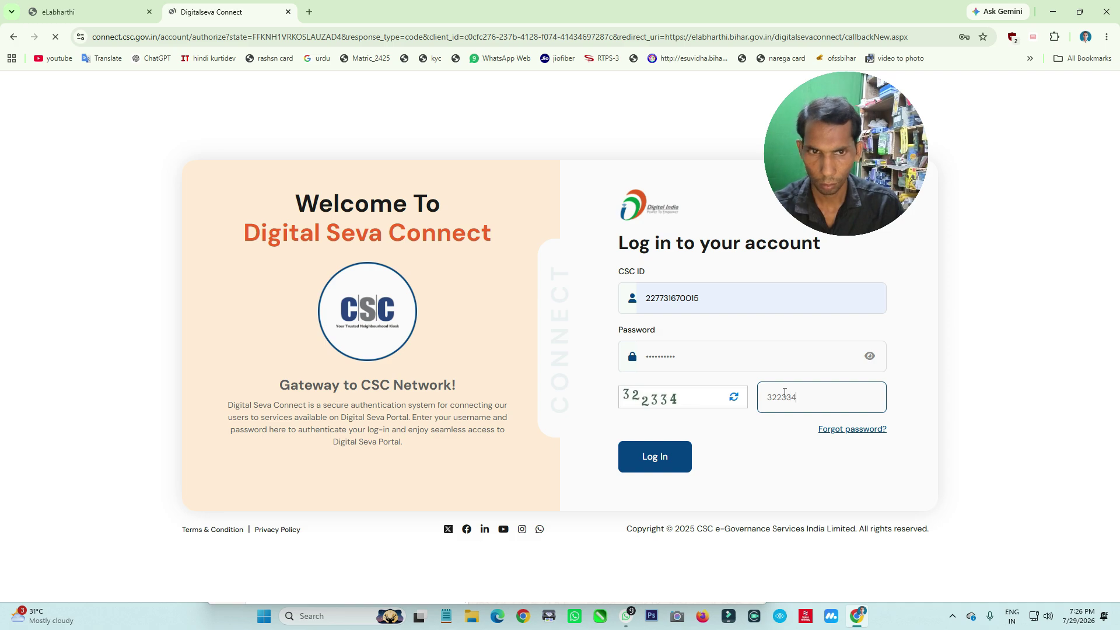
{"action": "left_click", "coordinate": [676, 456]}
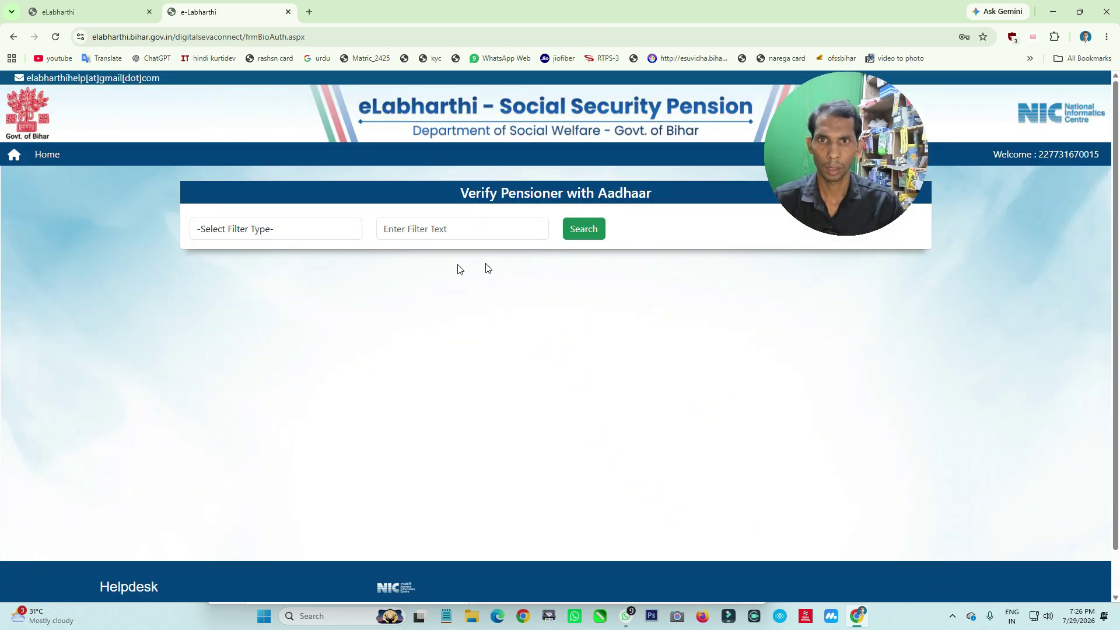
Search by Aadhaar No with the pasted Aadhaar number and dismiss the Beneficiary Not Found alert
{"action": "left_click", "coordinate": [278, 231]}
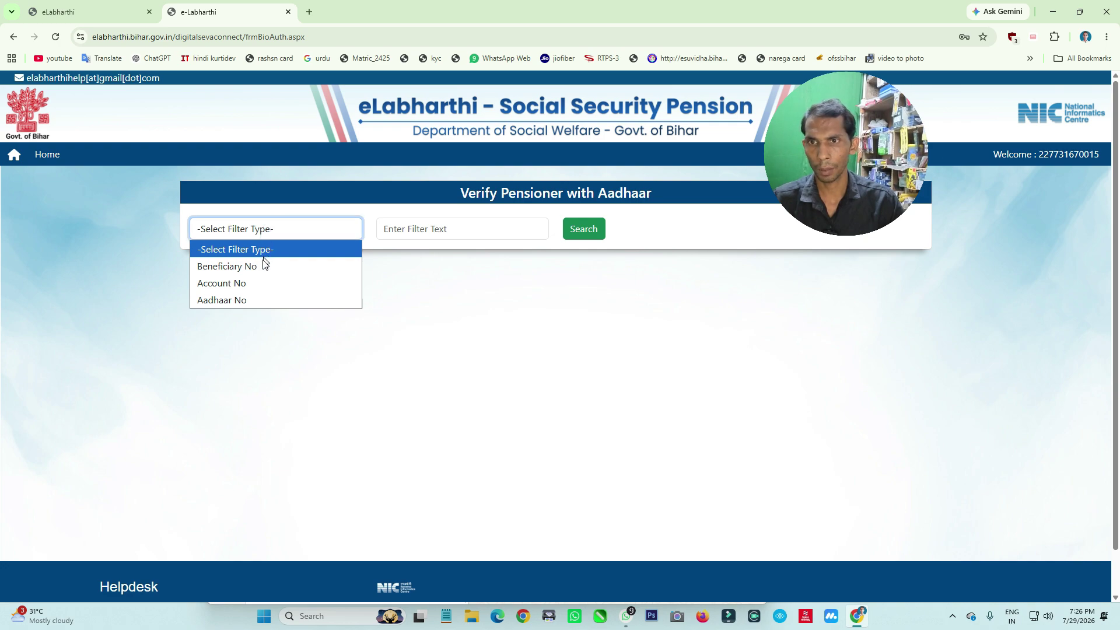
{"action": "left_click", "coordinate": [234, 301]}
{"action": "left_click", "coordinate": [440, 232]}
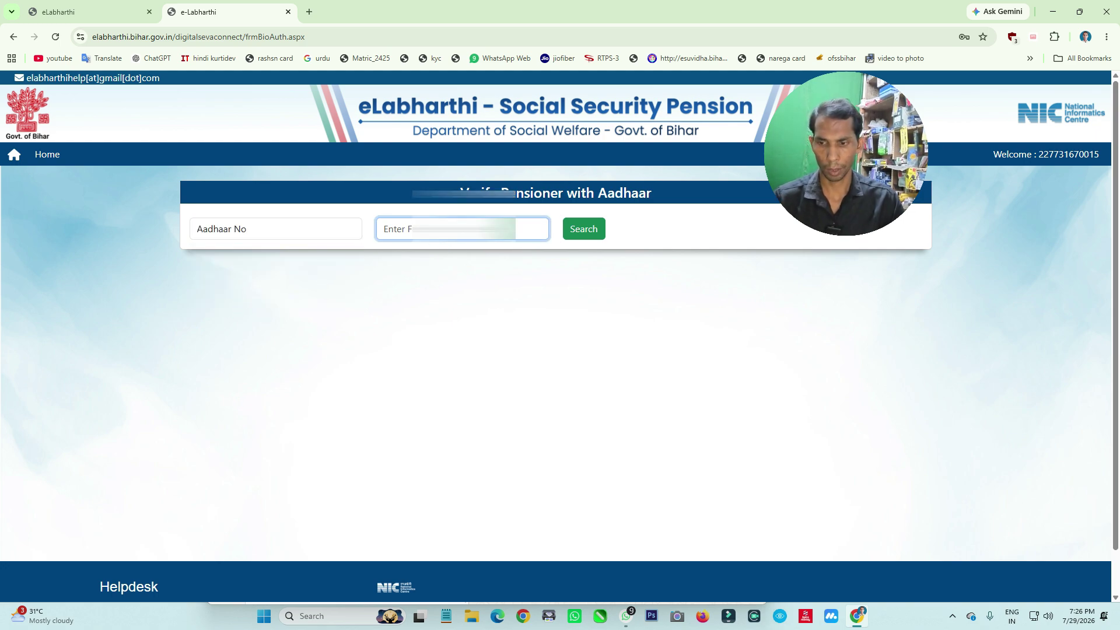
{"action": "key", "text": "ctrl+v"}
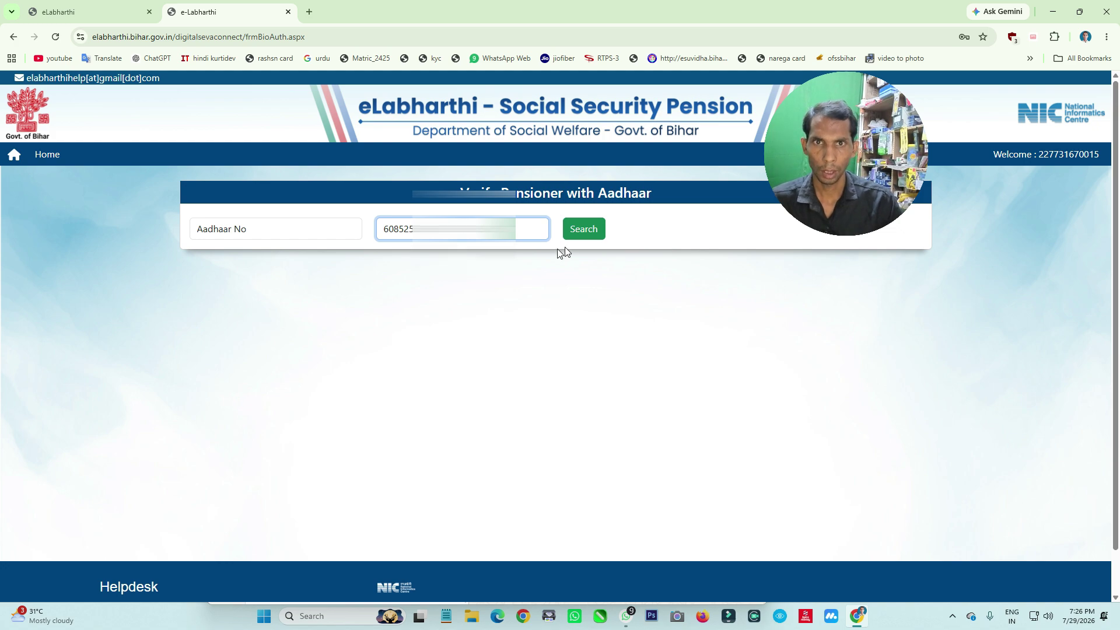
{"action": "left_click", "coordinate": [589, 231]}
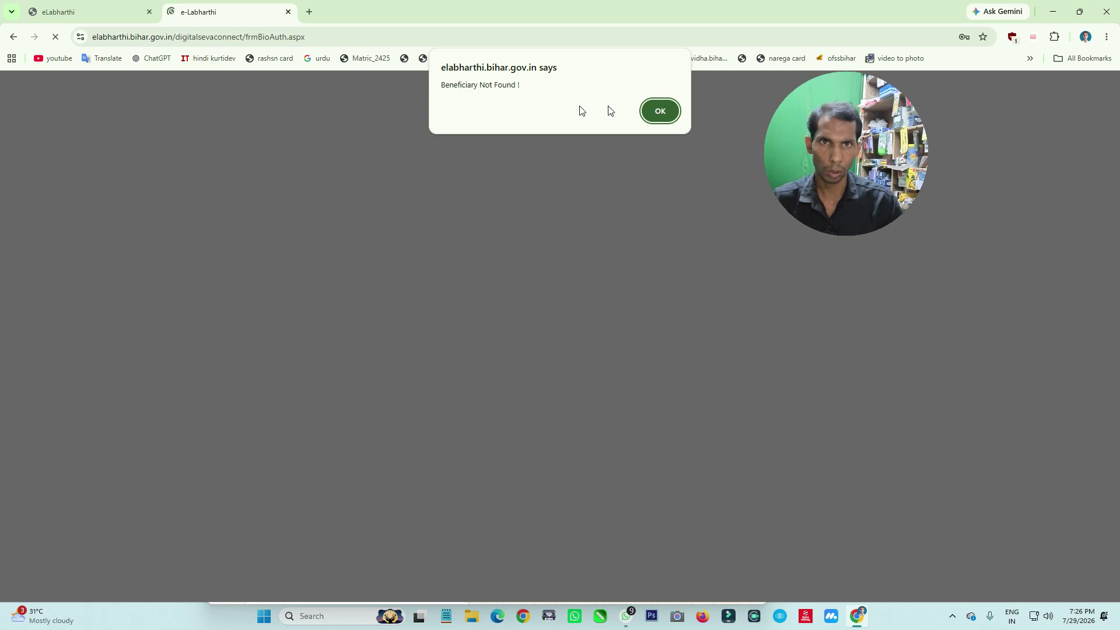
{"action": "left_click", "coordinate": [662, 109]}
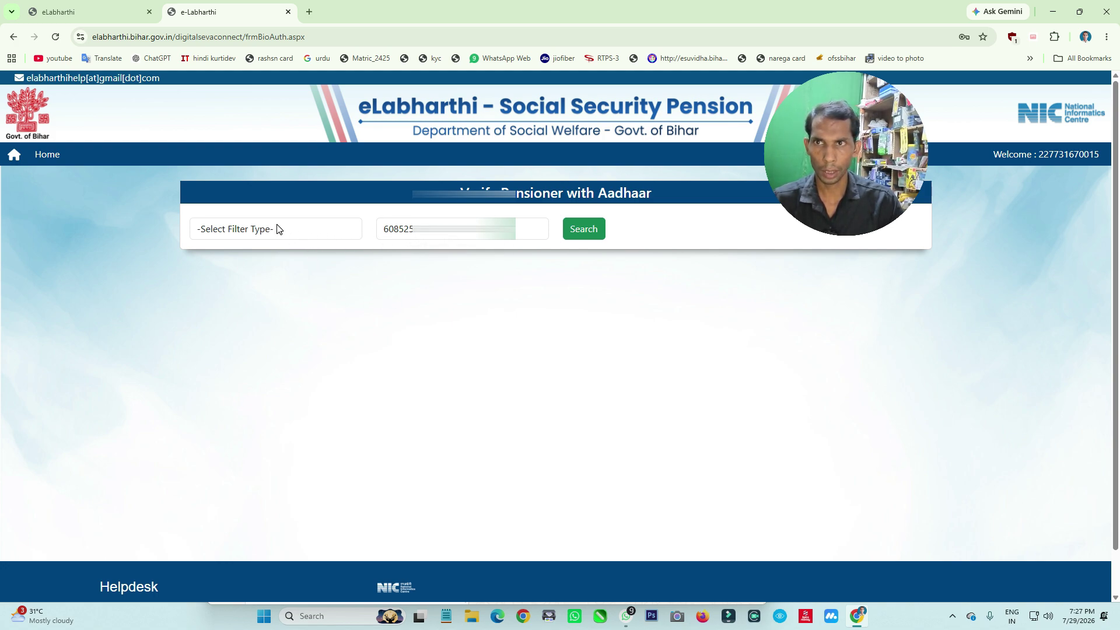
Open the payment status checker from the eLabharthi home page with financial year 2025-2026
{"action": "left_click", "coordinate": [107, 12]}
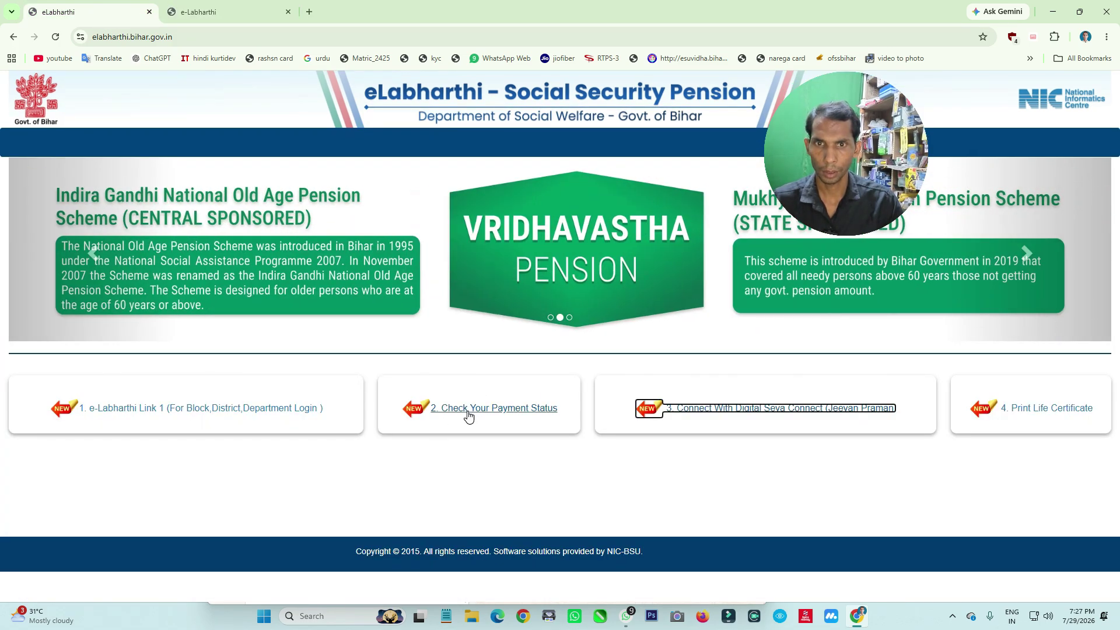
{"action": "left_click", "coordinate": [468, 413]}
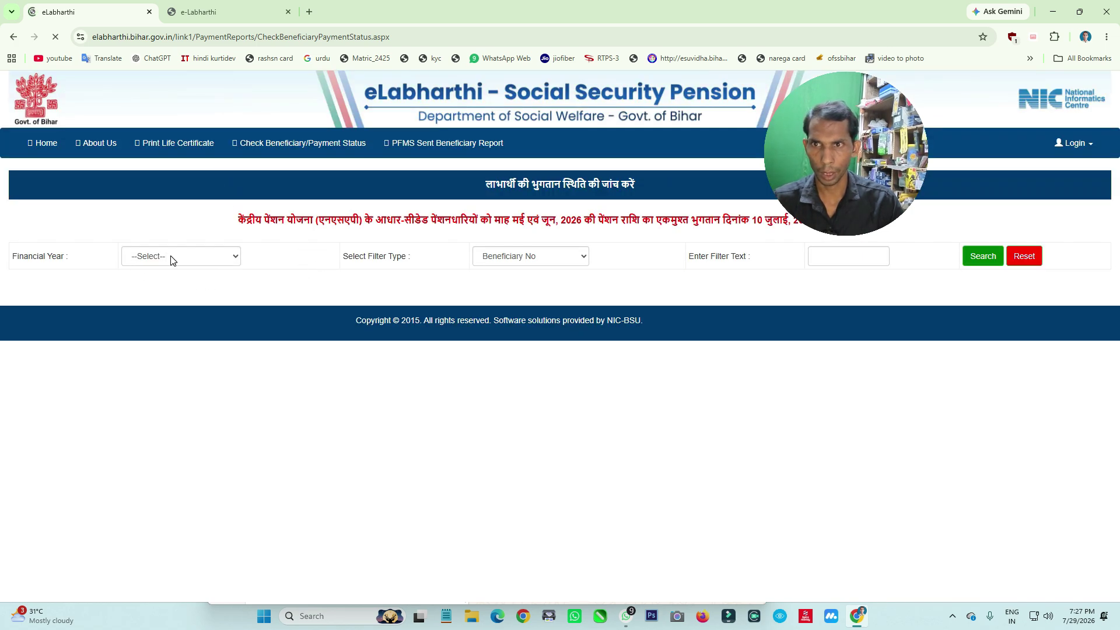
{"action": "left_click", "coordinate": [172, 257]}
{"action": "left_click", "coordinate": [184, 300]}
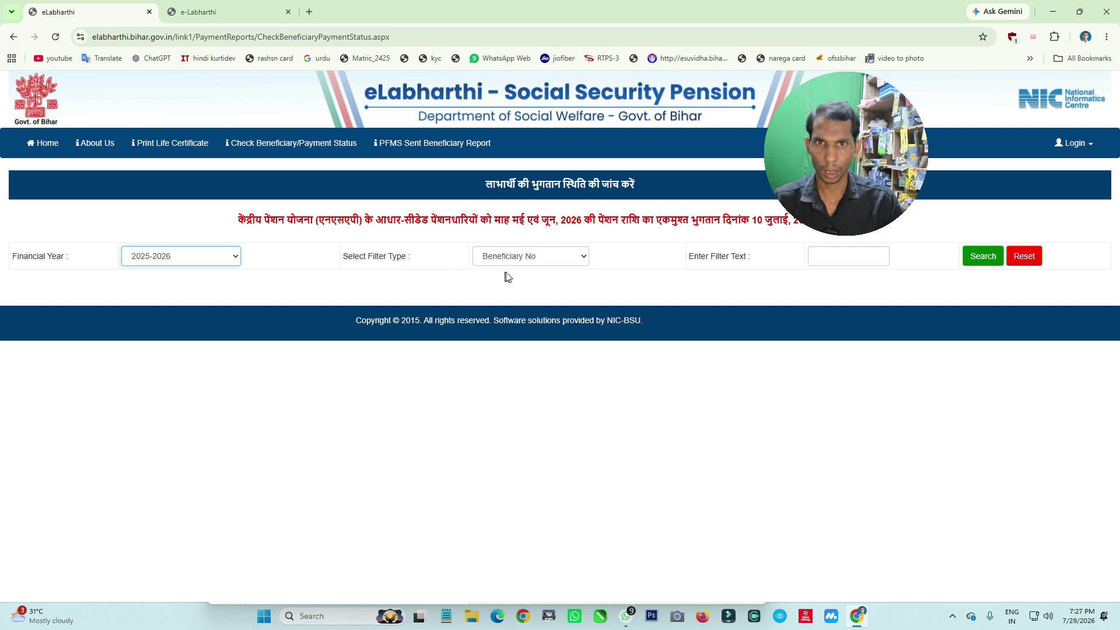
Search payment status by Aadhaar No using the pensioner's saved Aadhaar number
{"action": "left_click", "coordinate": [529, 257]}
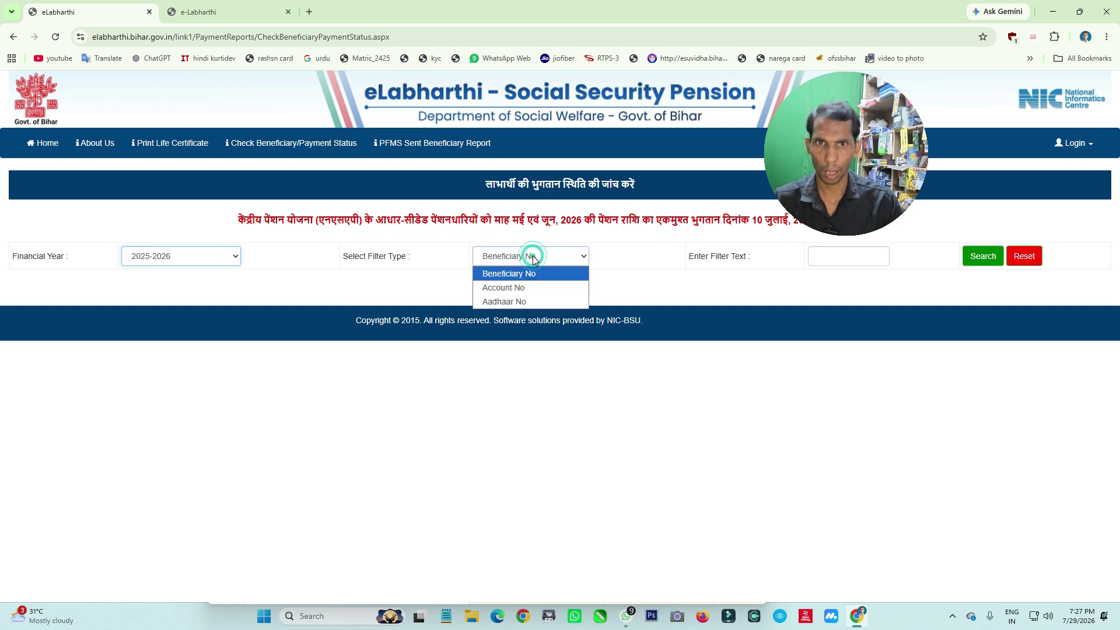
{"action": "left_click", "coordinate": [527, 301]}
{"action": "left_click", "coordinate": [822, 256]}
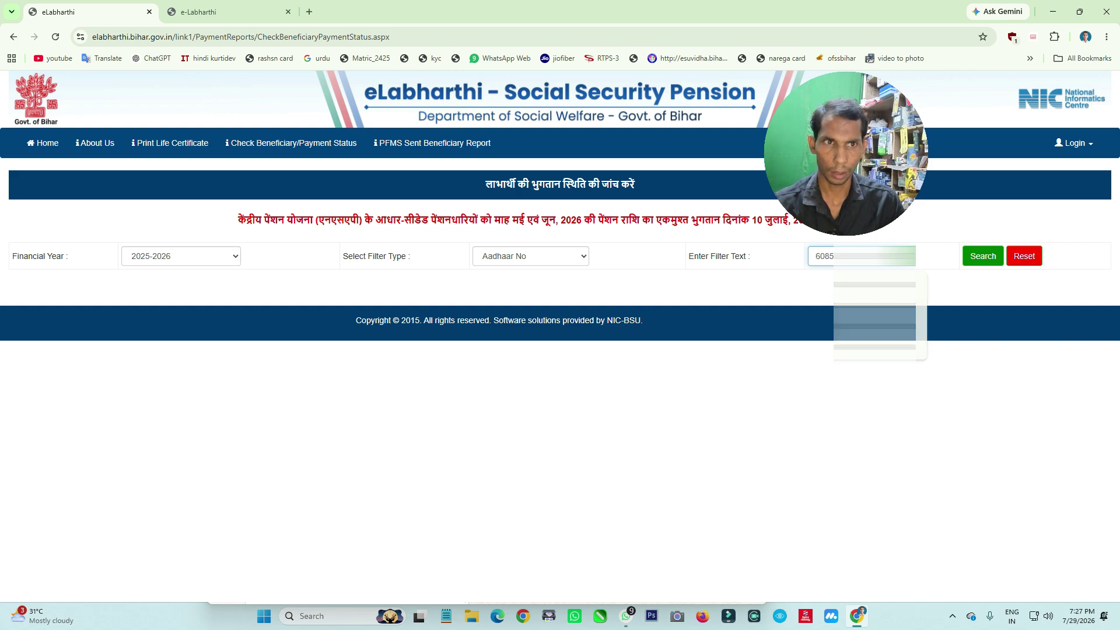
{"action": "left_click", "coordinate": [875, 324]}
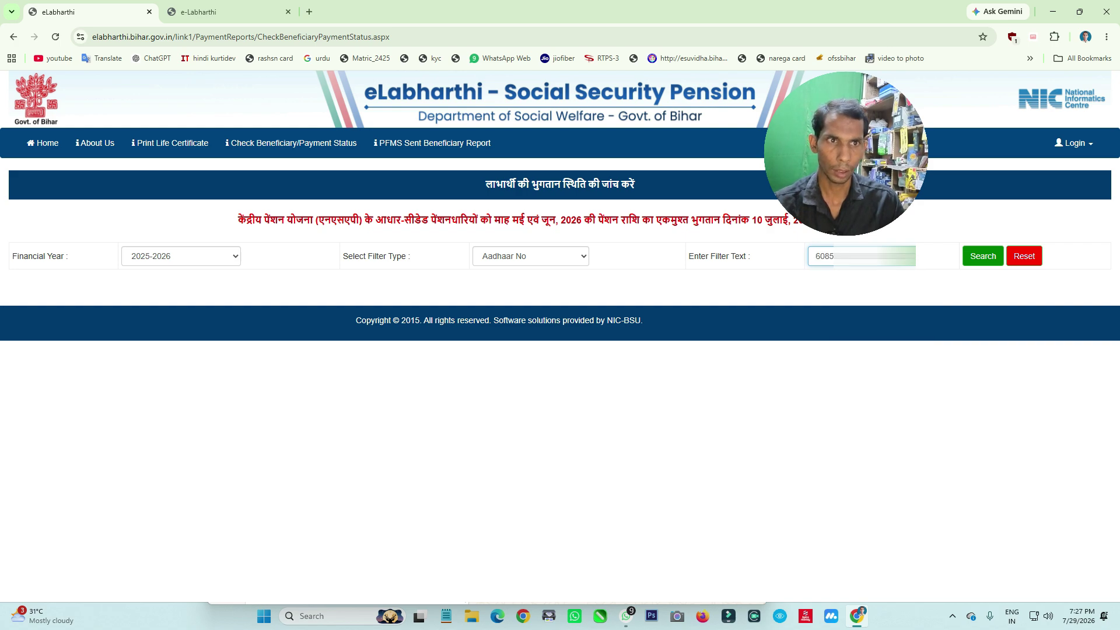
{"action": "left_click", "coordinate": [978, 261]}
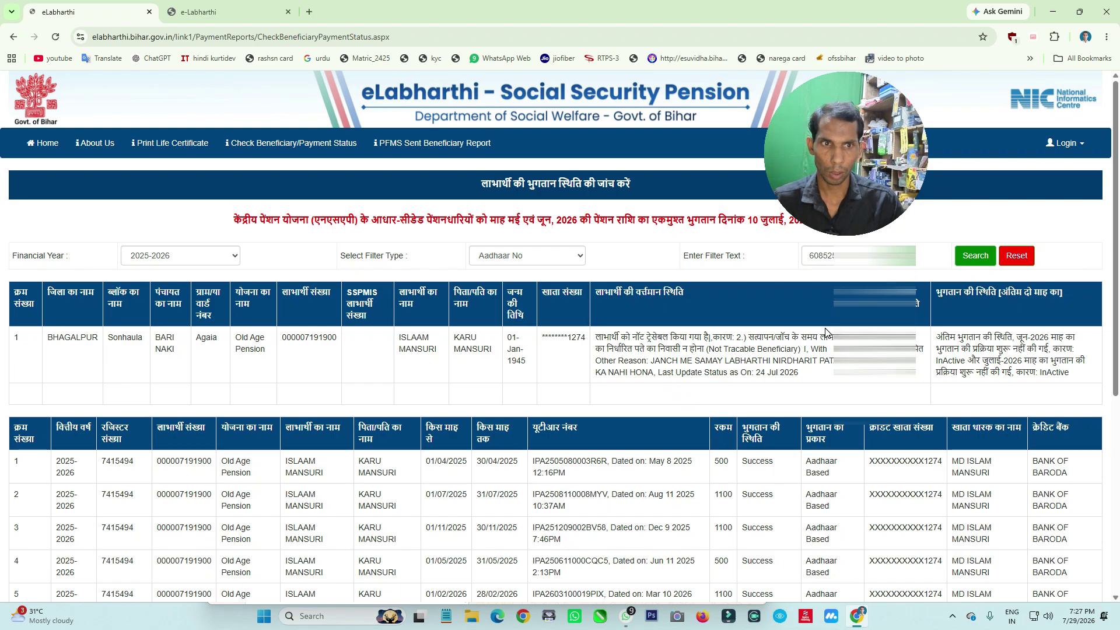
{"action": "scroll", "coordinate": [739, 293], "scroll_direction": "down", "scroll_amount": 4}
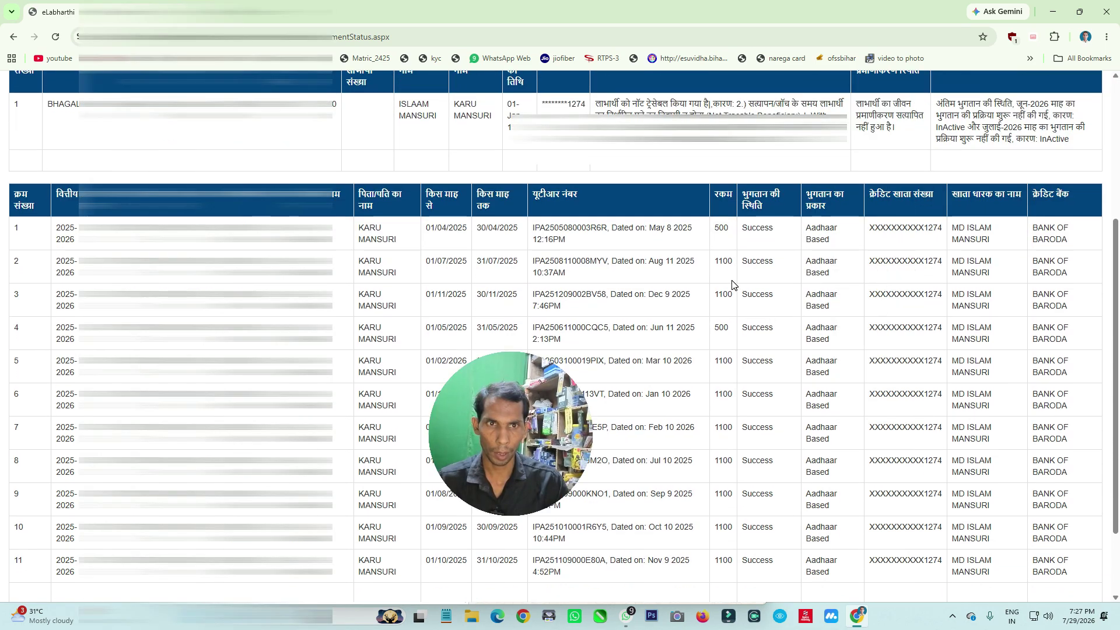
{"action": "scroll", "coordinate": [727, 277], "scroll_direction": "down", "scroll_amount": 1}
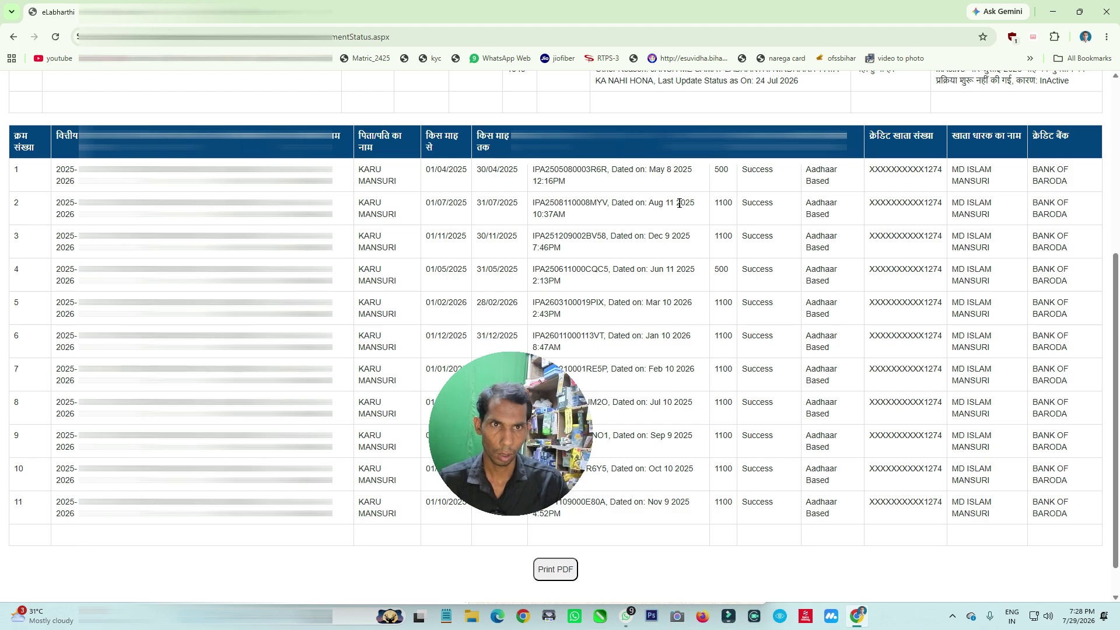
{"action": "scroll", "coordinate": [681, 203], "scroll_direction": "up", "scroll_amount": 1}
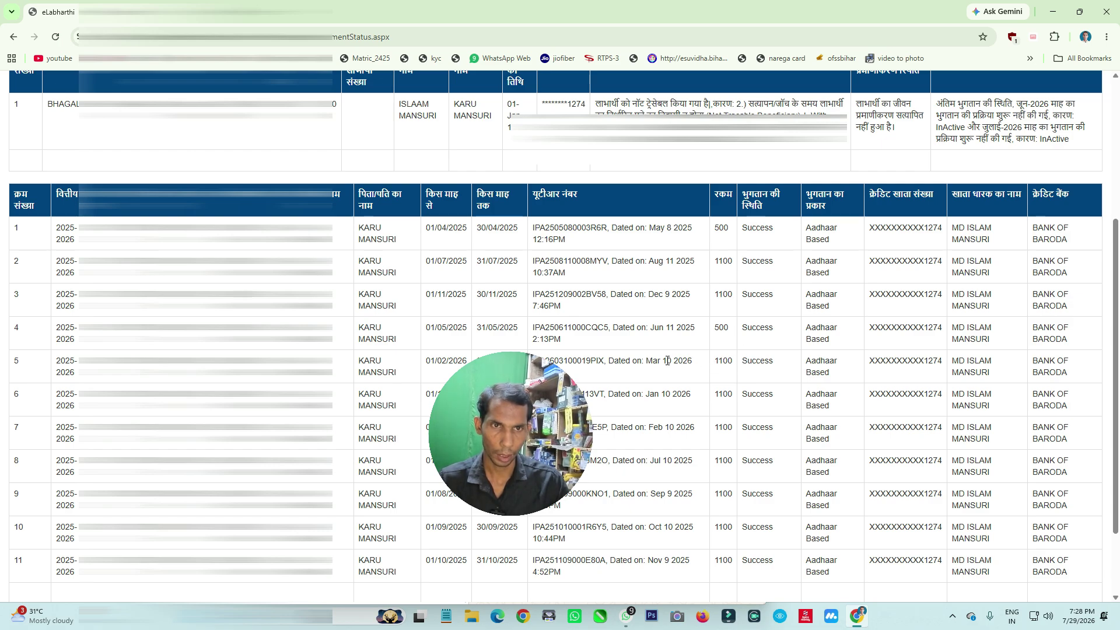
{"action": "scroll", "coordinate": [677, 367], "scroll_direction": "up", "scroll_amount": 1}
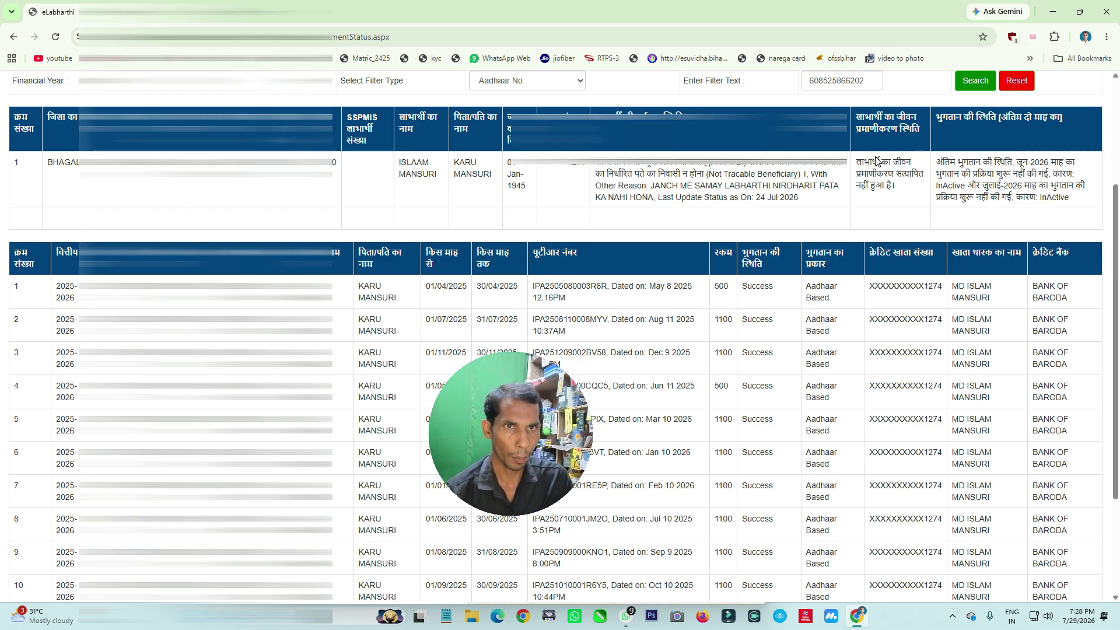
{"action": "key", "text": "alt+Left"}
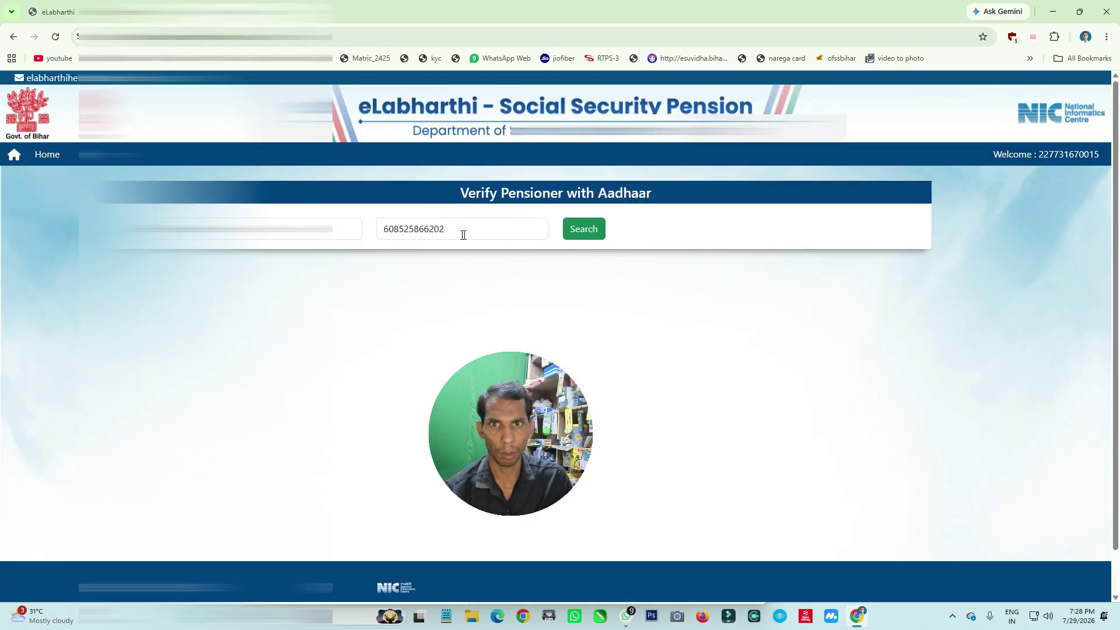
{"action": "left_click", "coordinate": [349, 228]}
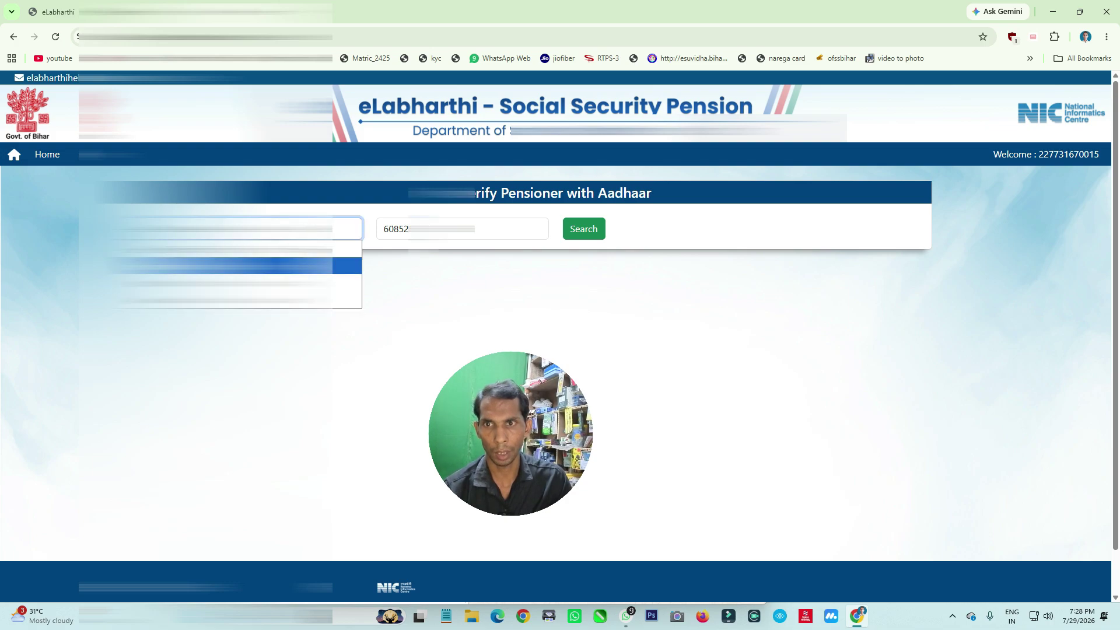
{"action": "left_click", "coordinate": [345, 298]}
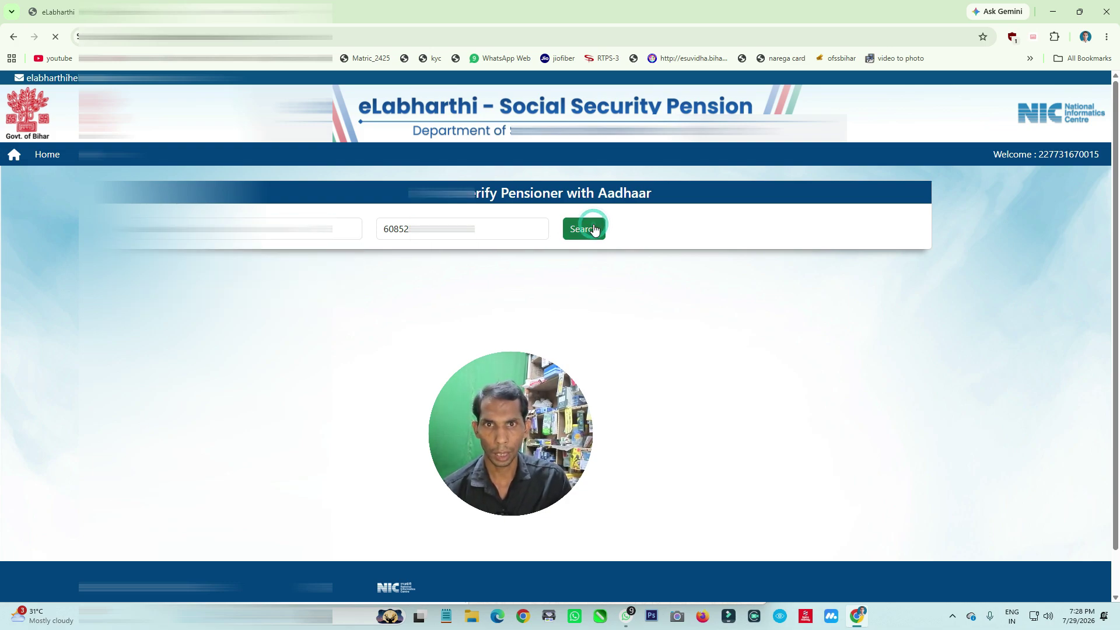
{"action": "left_click", "coordinate": [586, 228]}
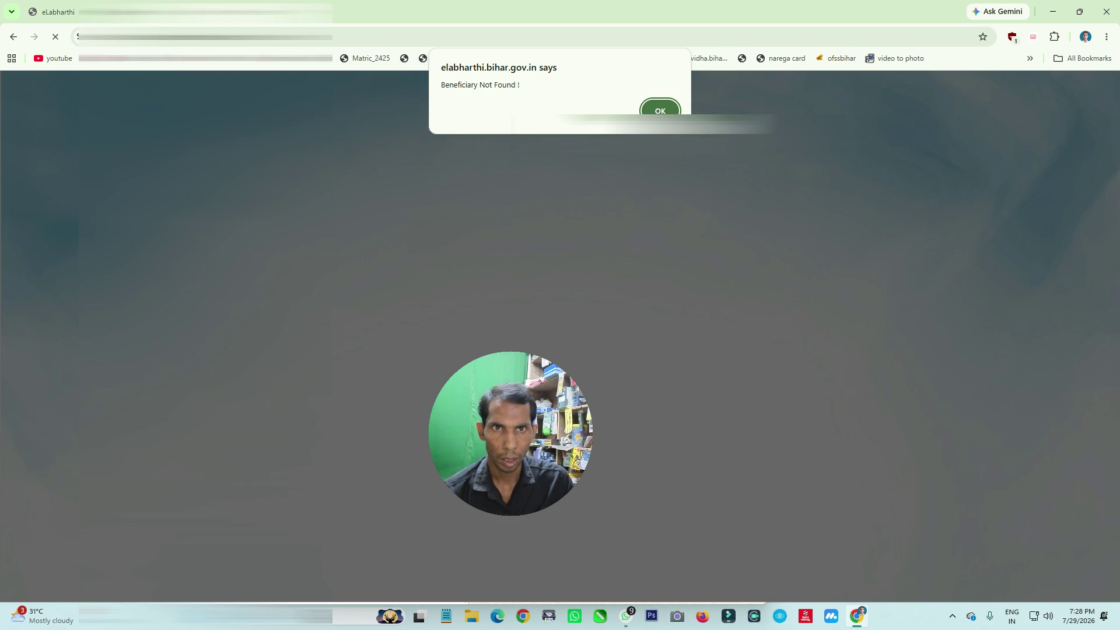
{"action": "left_click", "coordinate": [659, 110]}
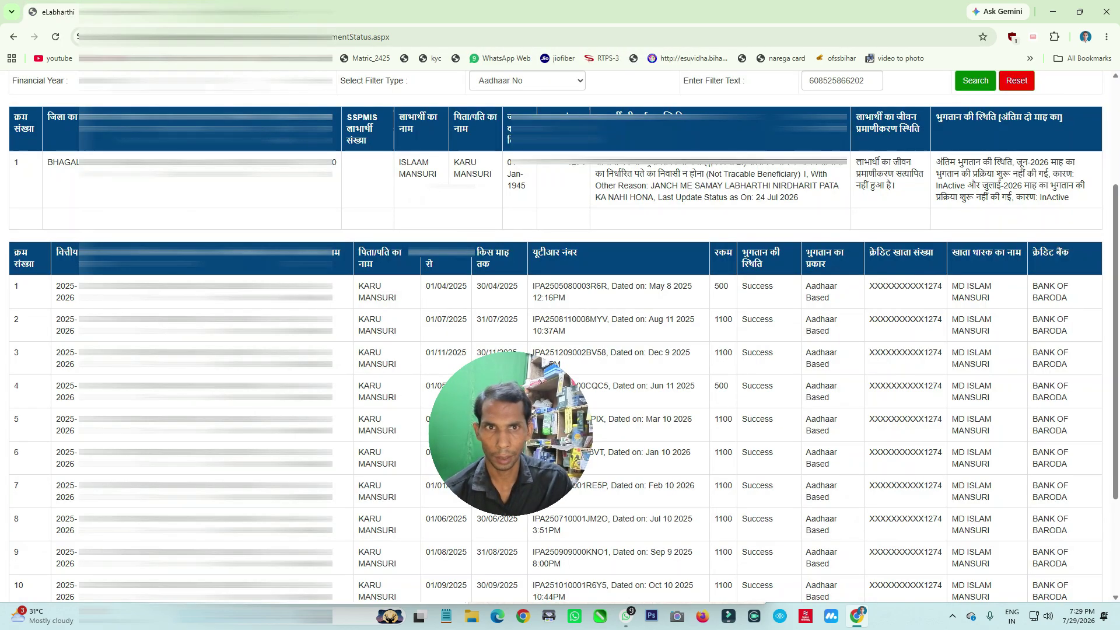
{"action": "scroll", "coordinate": [609, 224], "scroll_direction": "up", "scroll_amount": 1}
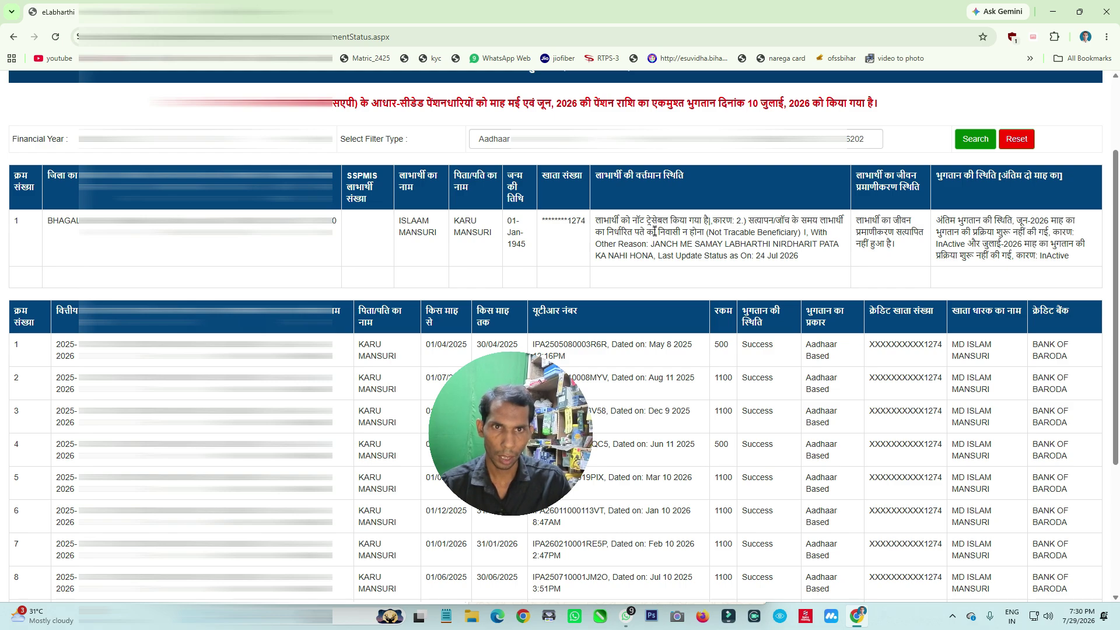
{"action": "scroll", "coordinate": [711, 229], "scroll_direction": "down", "scroll_amount": 1}
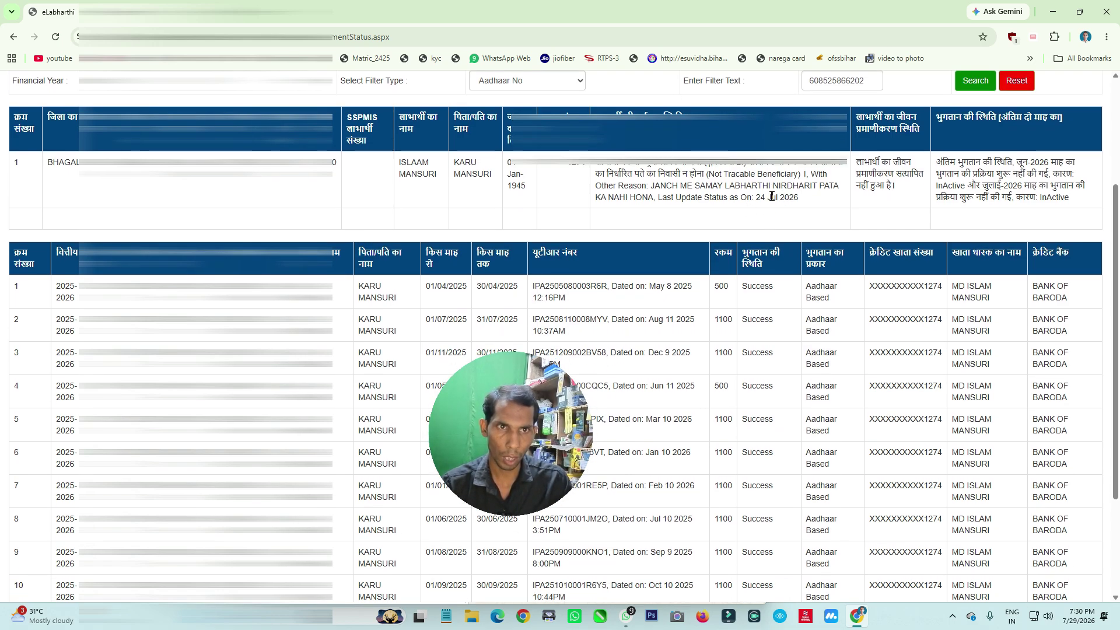
{"action": "scroll", "coordinate": [756, 222], "scroll_direction": "up", "scroll_amount": 1}
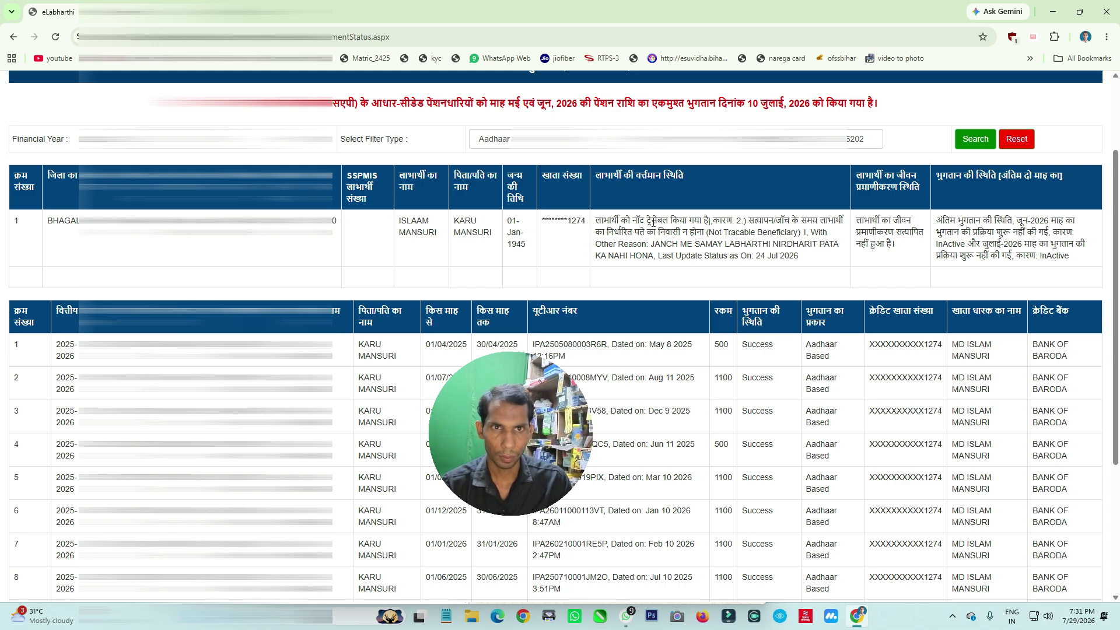
{"action": "scroll", "coordinate": [657, 232], "scroll_direction": "down", "scroll_amount": 1}
{"action": "scroll", "coordinate": [668, 184], "scroll_direction": "up", "scroll_amount": 1}
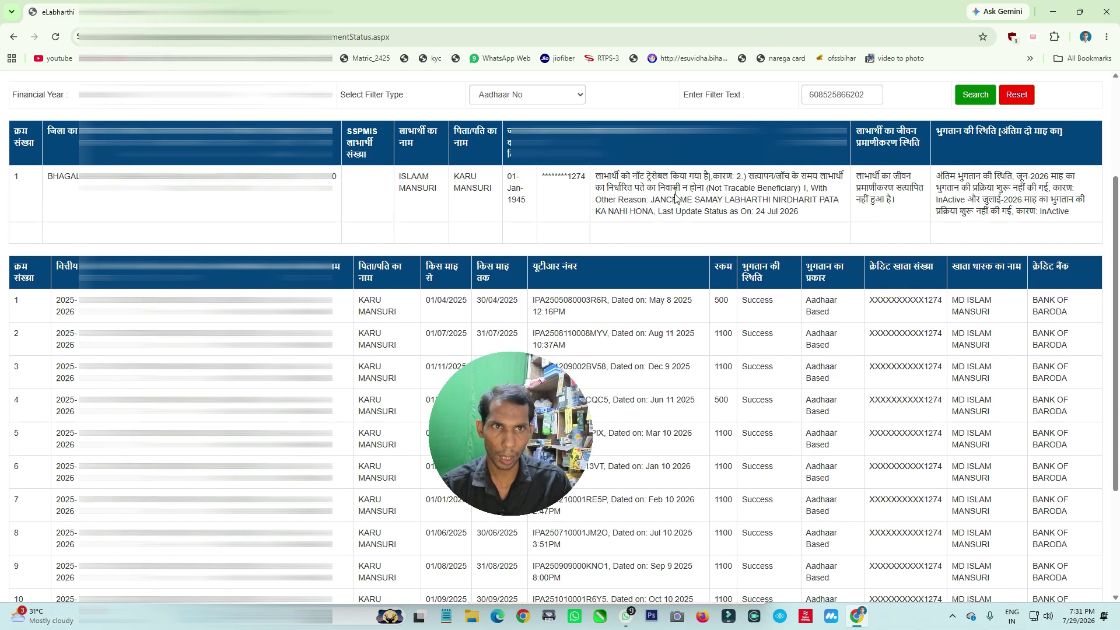